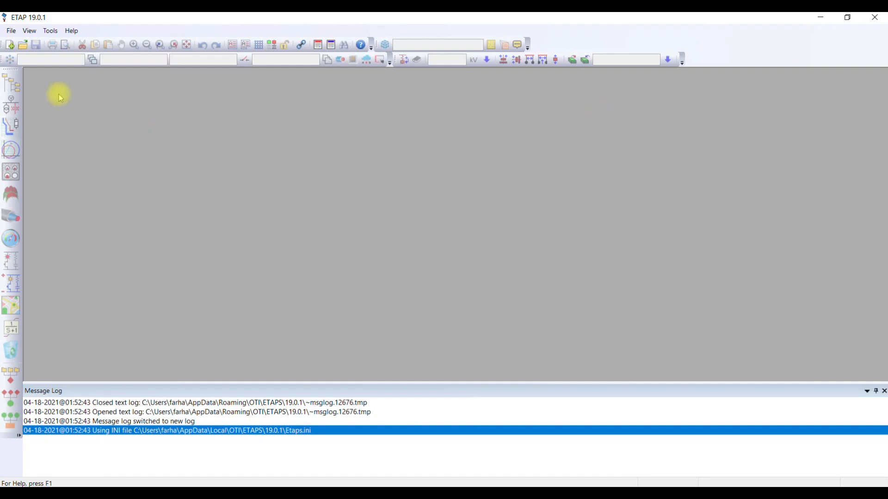
- Open the Test_case.OTI project from the Test_case folder using ETAP Authentication and the Project Editor access level
click(11, 31)
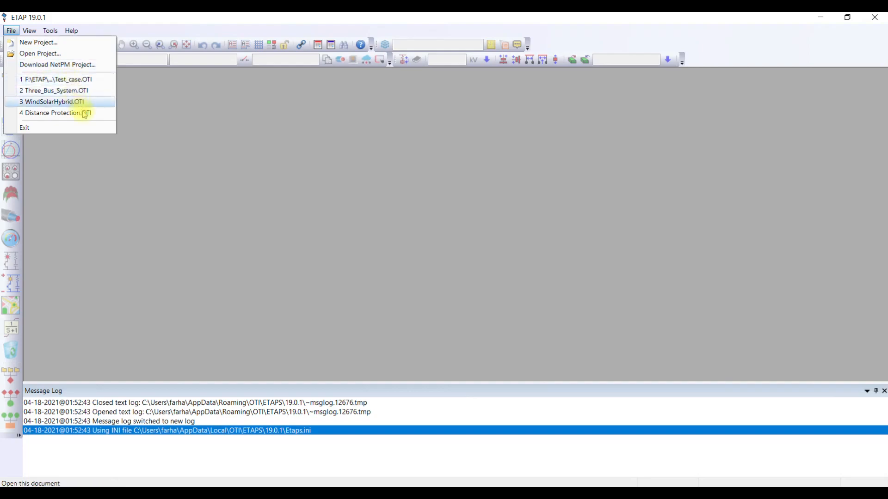
click(171, 131)
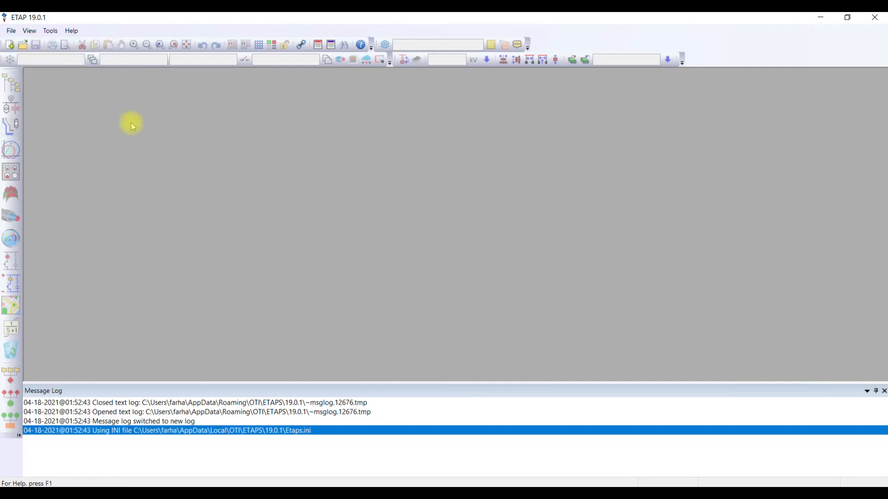
click(23, 46)
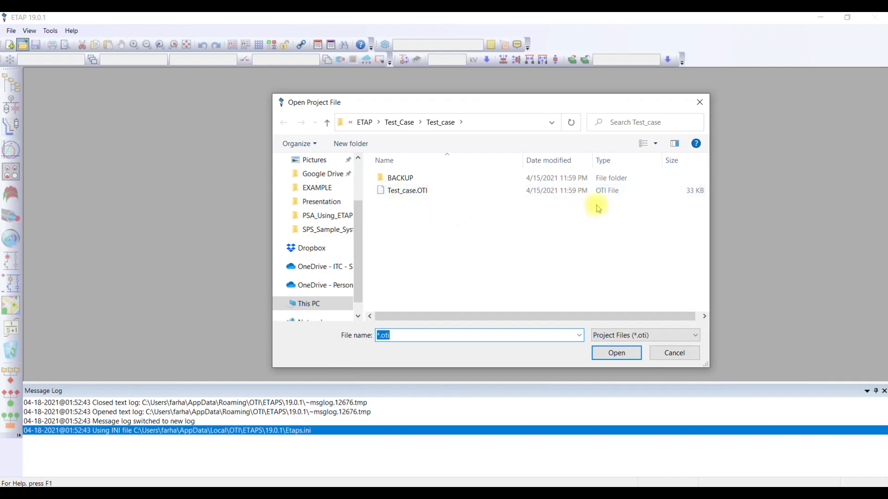
double_click(414, 193)
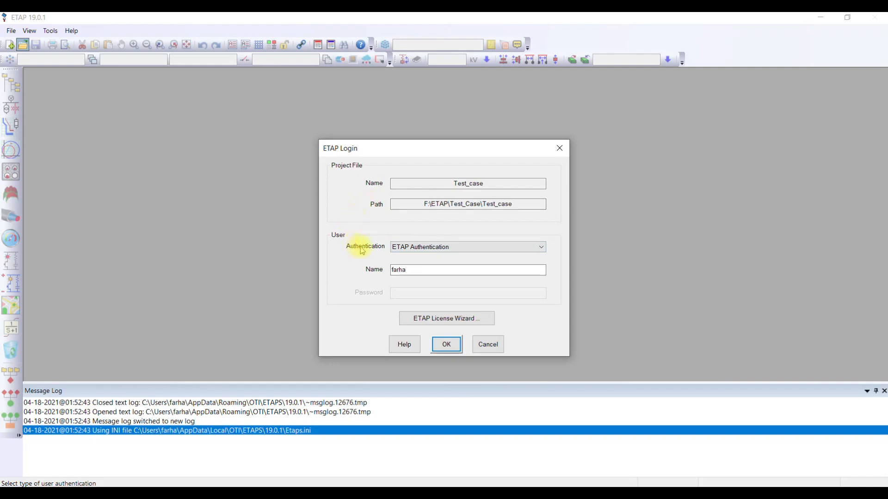
click(447, 345)
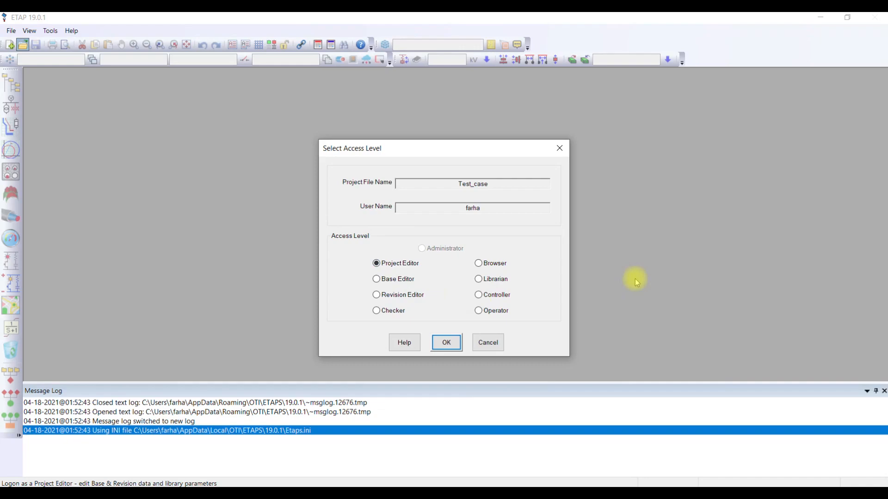
click(453, 344)
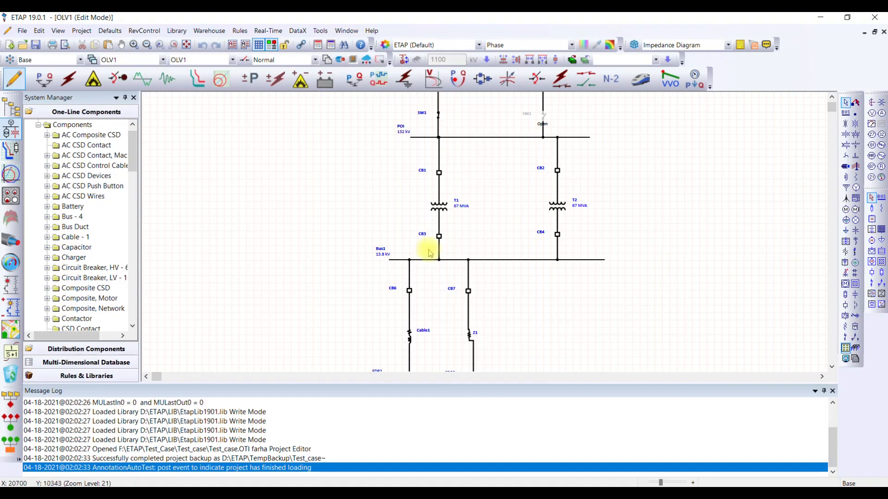
- Look over the one-line diagram from the power grids down to the lumped loads, and browse the project's component list
drag(652, 181, 653, 225)
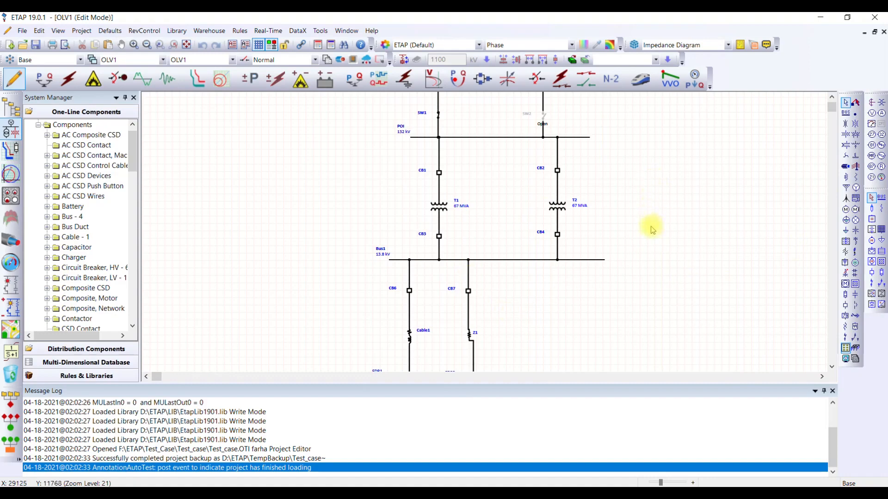
right_click(635, 173)
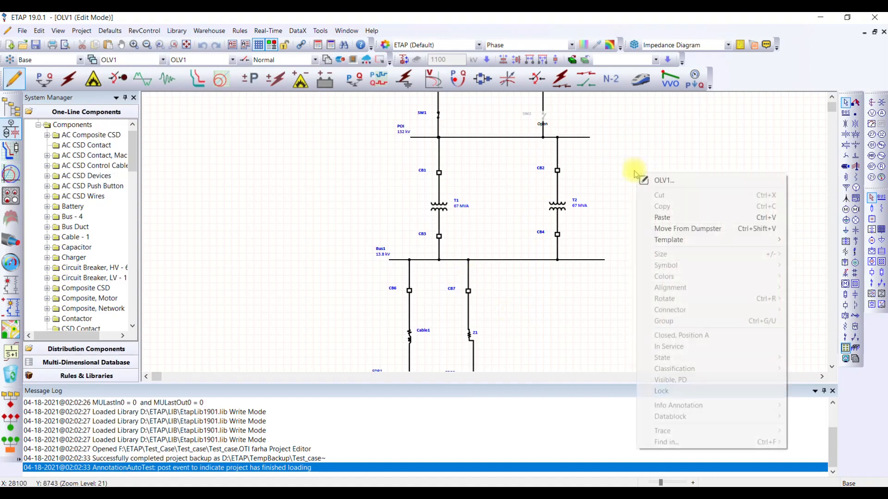
click(617, 184)
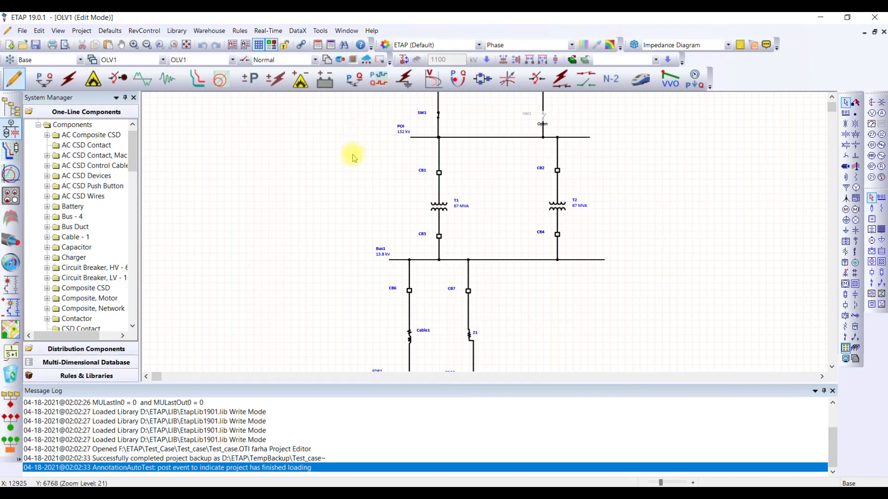
scroll(355, 166, up, 2)
scroll(355, 166, down, 4)
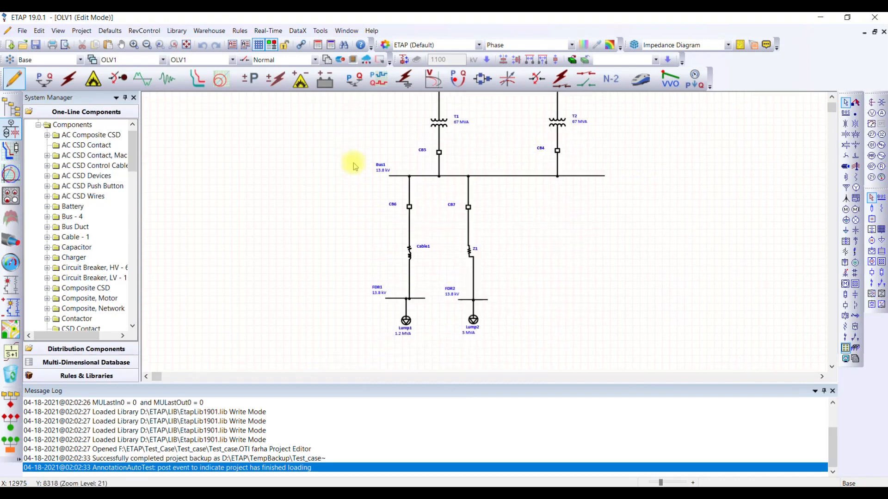
scroll(355, 165, up, 3)
scroll(355, 165, down, 5)
scroll(356, 166, up, 5)
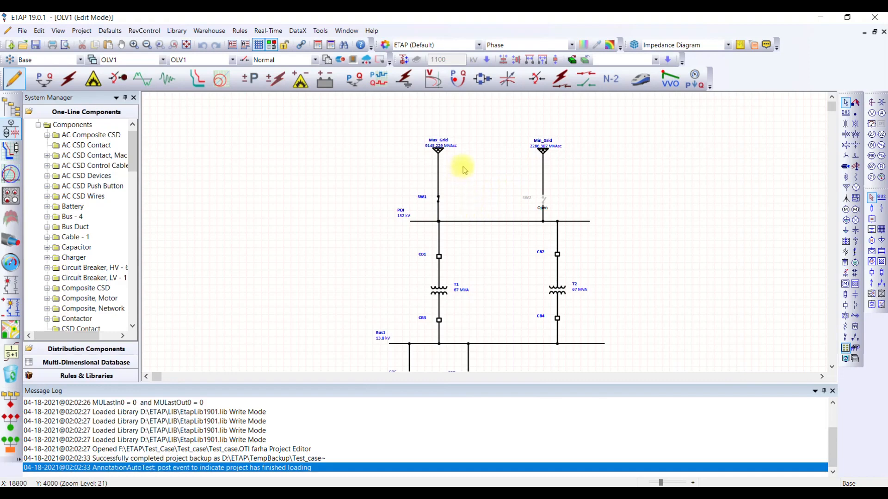
scroll(469, 167, down, 3)
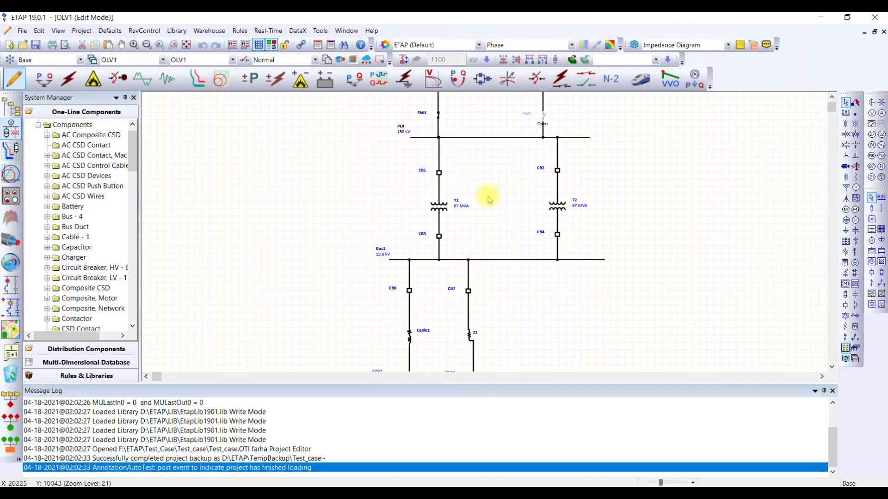
scroll(545, 301, down, 3)
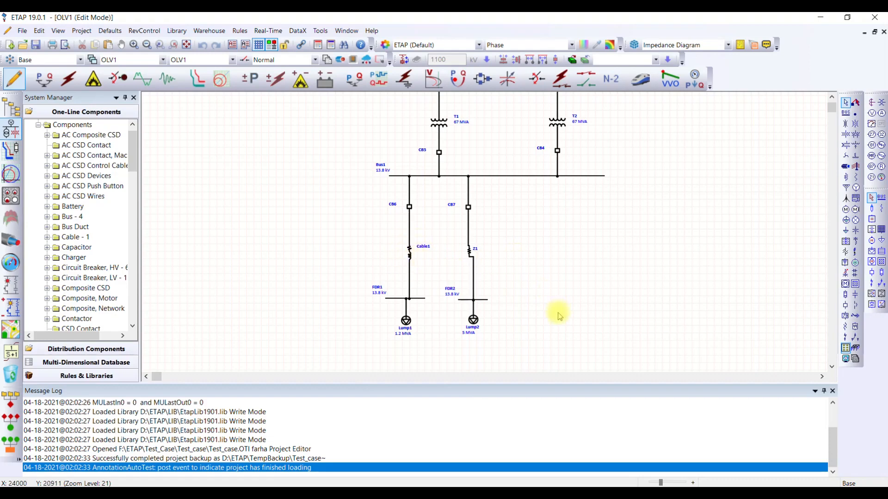
scroll(558, 317, up, 3)
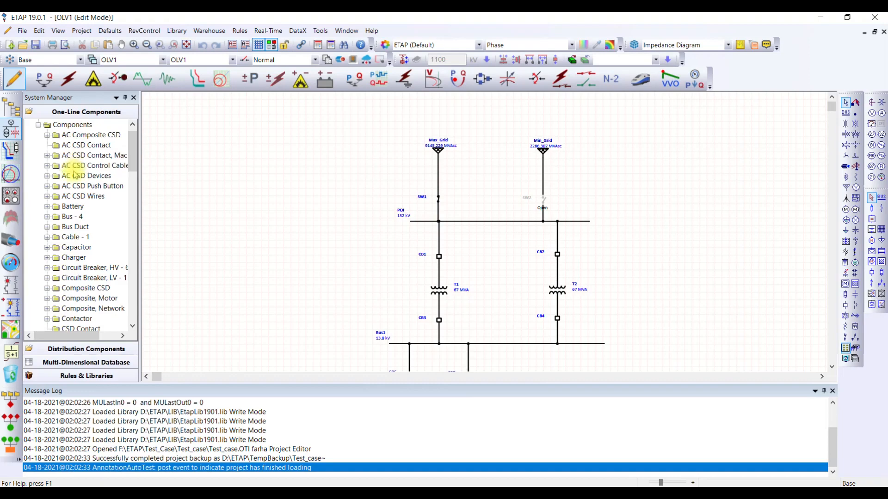
scroll(74, 162, down, 12)
scroll(75, 175, down, 11)
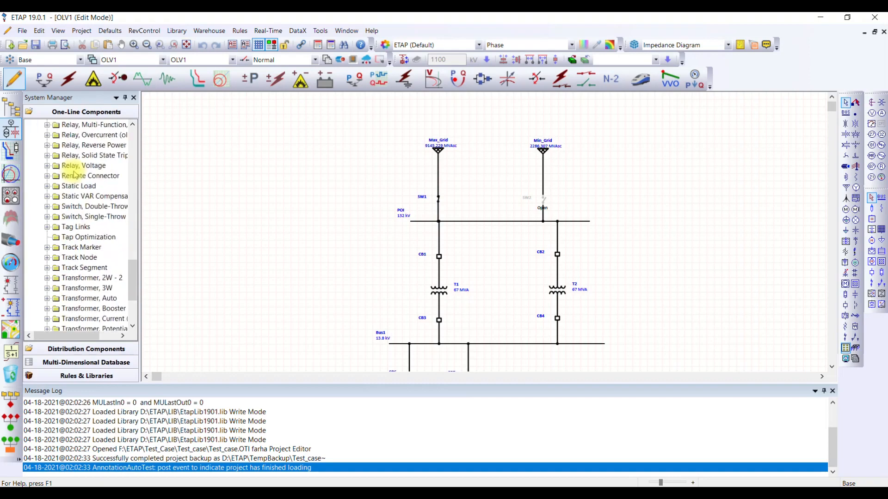
scroll(76, 175, up, 16)
scroll(75, 176, up, 8)
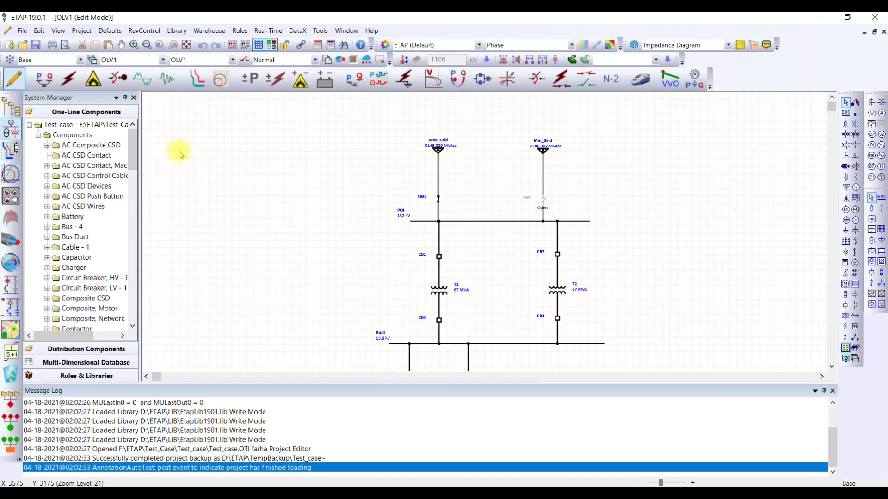
- Switch the OLV1 presentation to Load Flow Analysis mode and review the message log entries and the diagram
click(44, 79)
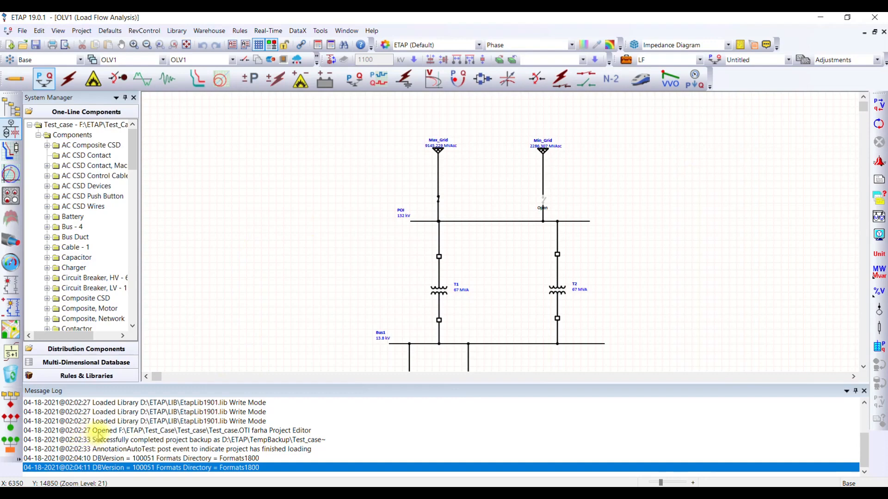
click(99, 431)
click(112, 442)
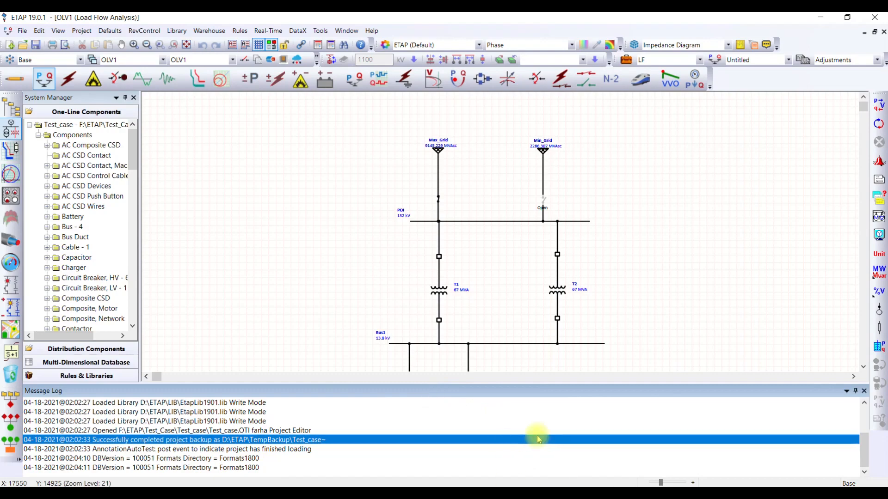
scroll(710, 249, down, 3)
scroll(710, 248, up, 3)
scroll(711, 250, down, 5)
scroll(711, 251, up, 5)
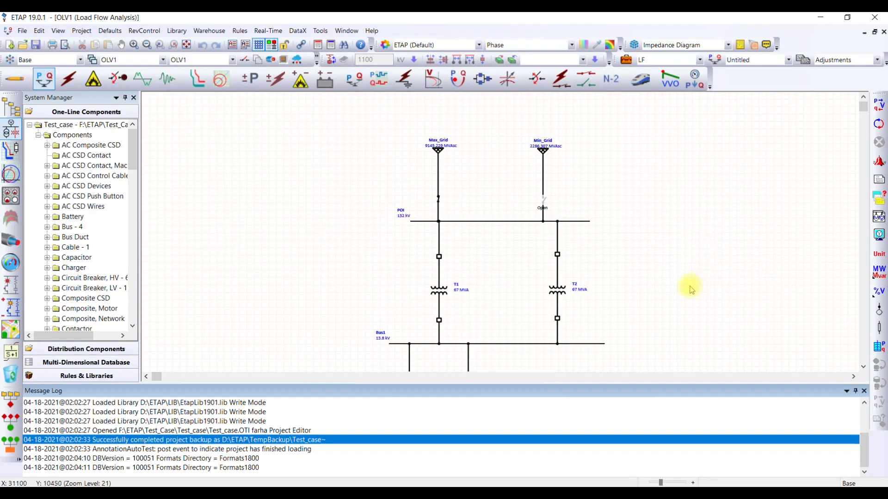
- Review transformer T1's rating, impedance, tap, grounding and sizing data, and accept the transformer editor
click(439, 297)
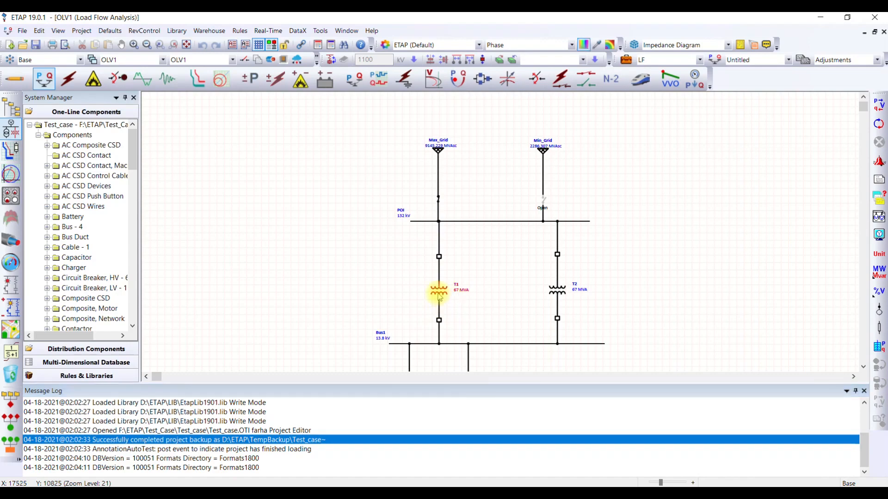
double_click(440, 297)
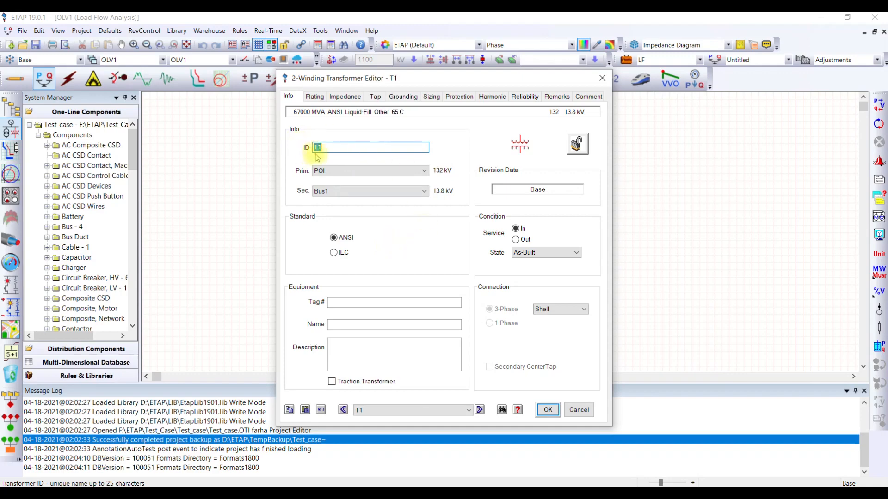
click(321, 97)
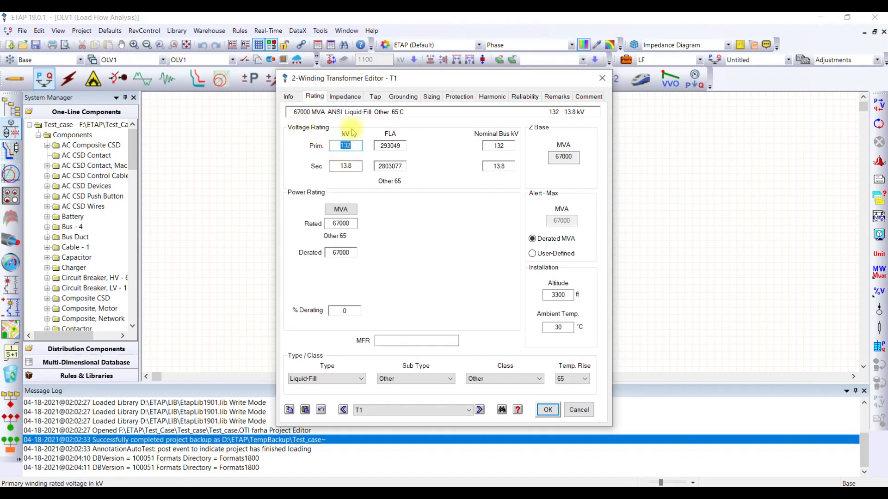
drag(366, 86, 572, 86)
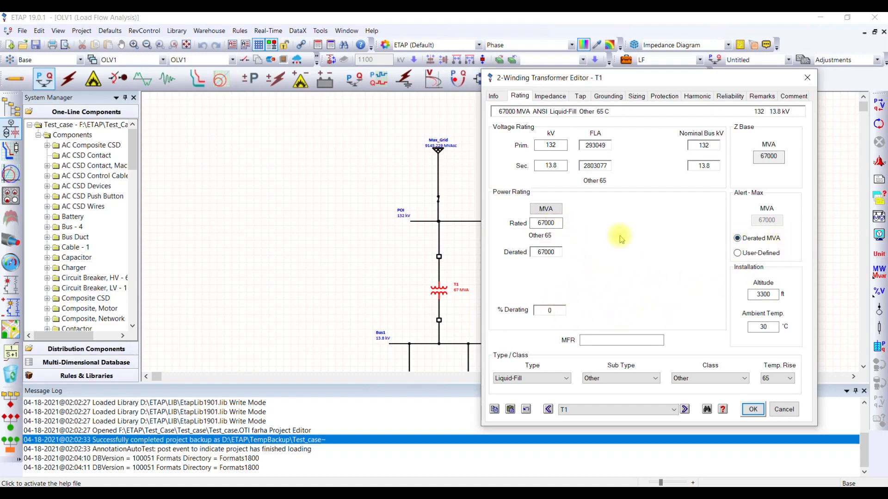
click(552, 95)
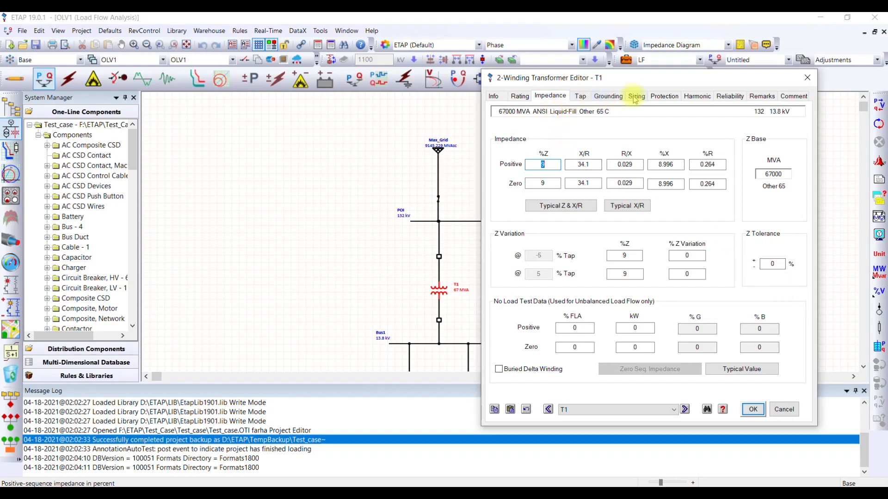
click(580, 97)
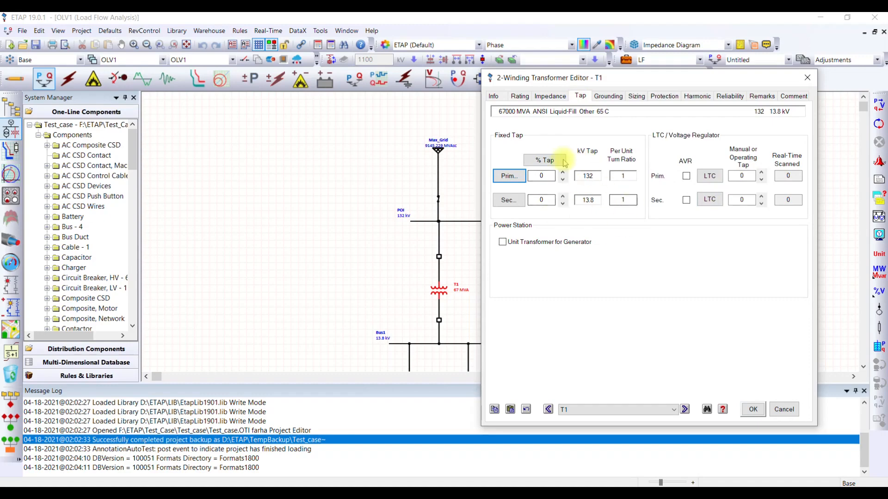
click(608, 97)
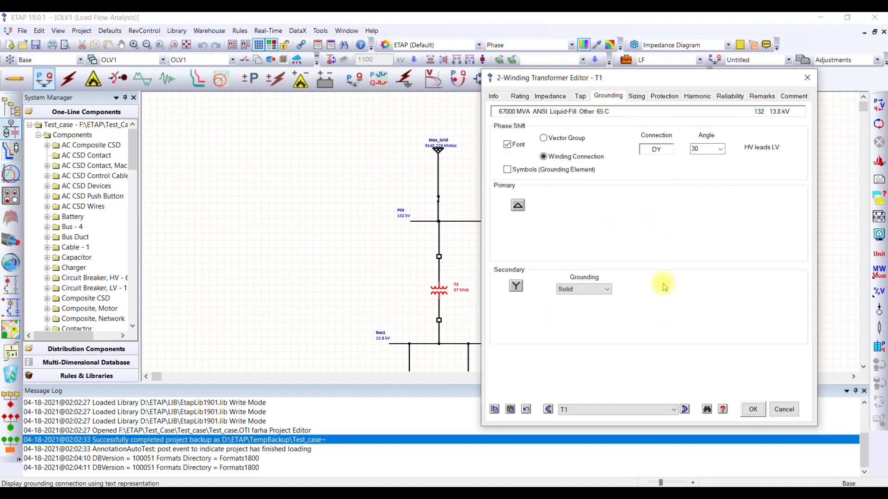
click(637, 99)
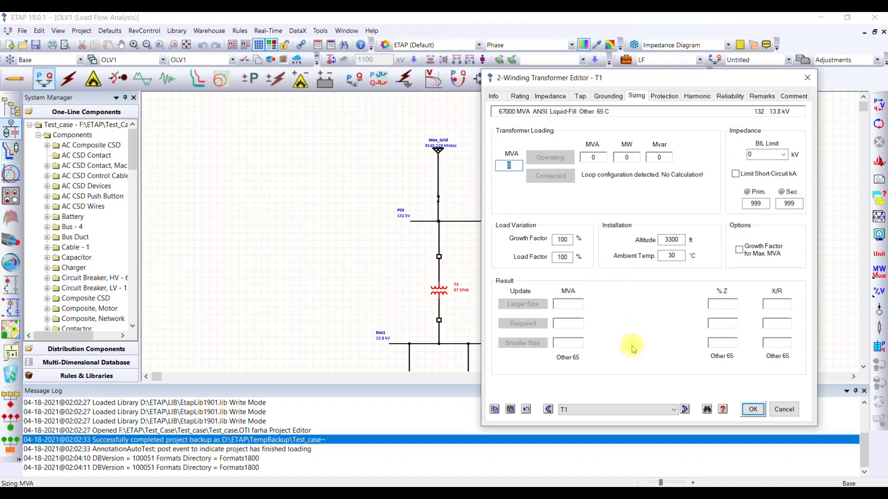
click(753, 409)
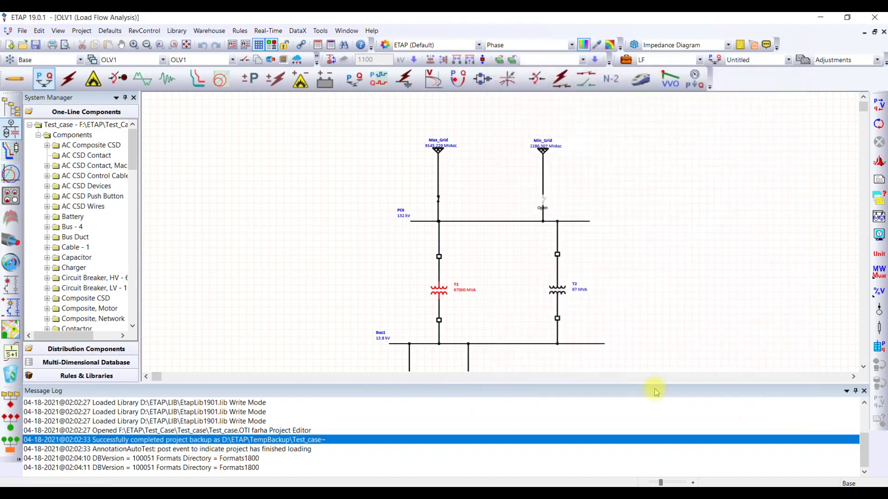
- Review the Max_Grid power grid's rating, short-circuit, time domain, harmonic and reliability data, and close its editor
click(439, 152)
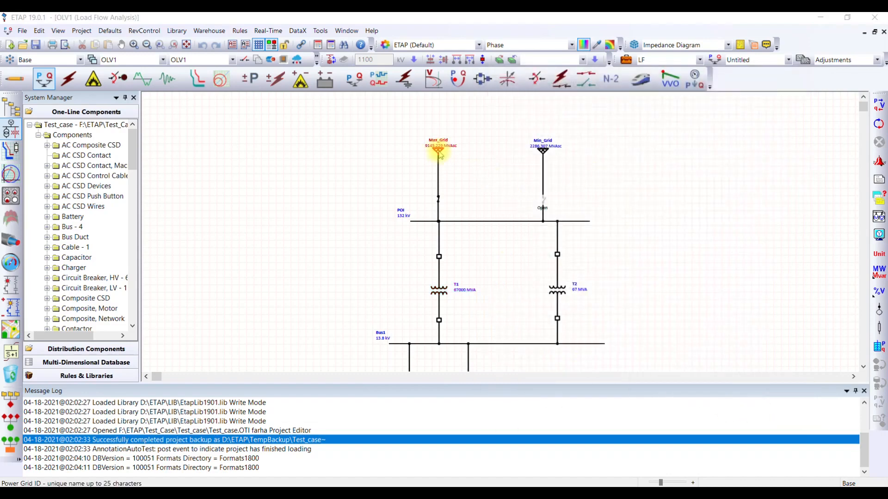
double_click(439, 152)
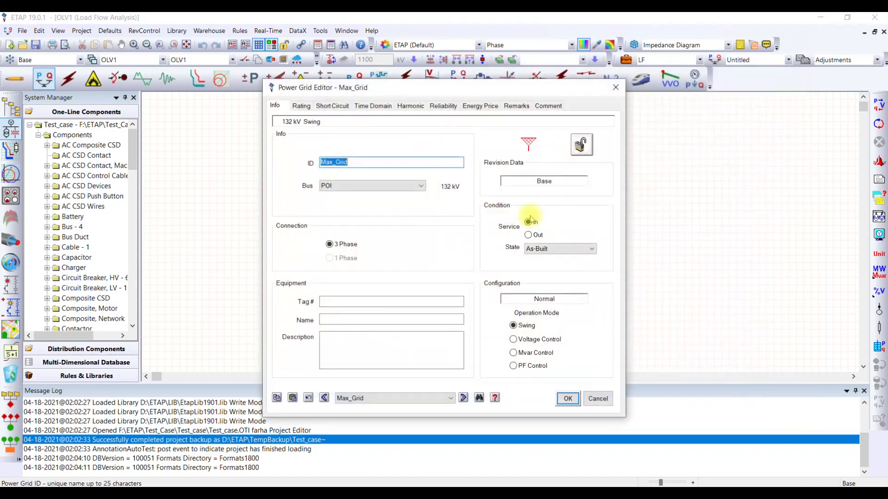
click(303, 106)
click(331, 106)
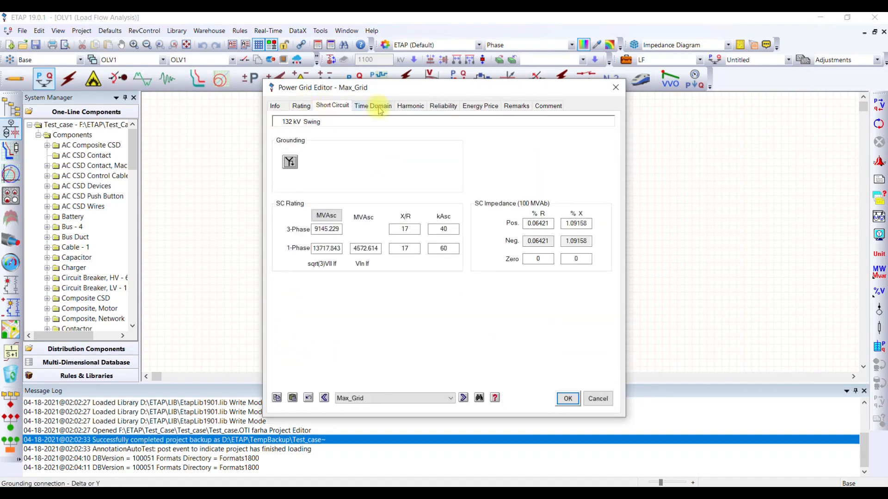
click(376, 106)
click(410, 106)
click(443, 106)
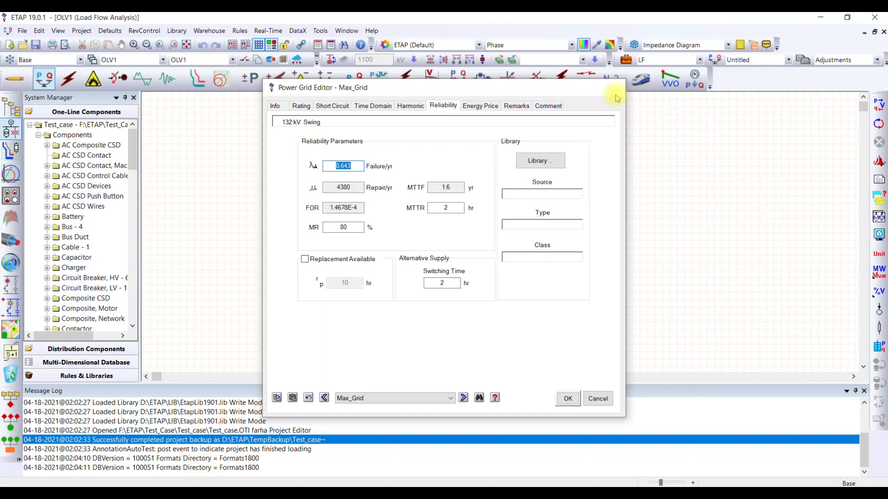
click(616, 89)
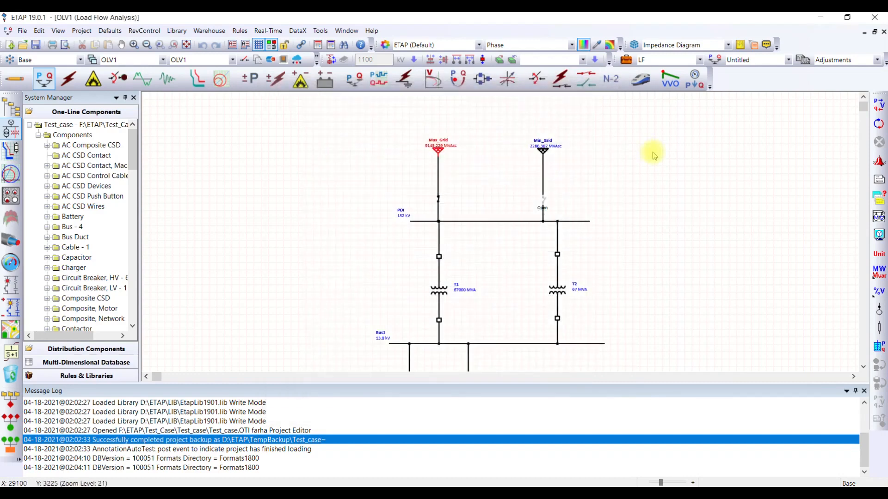